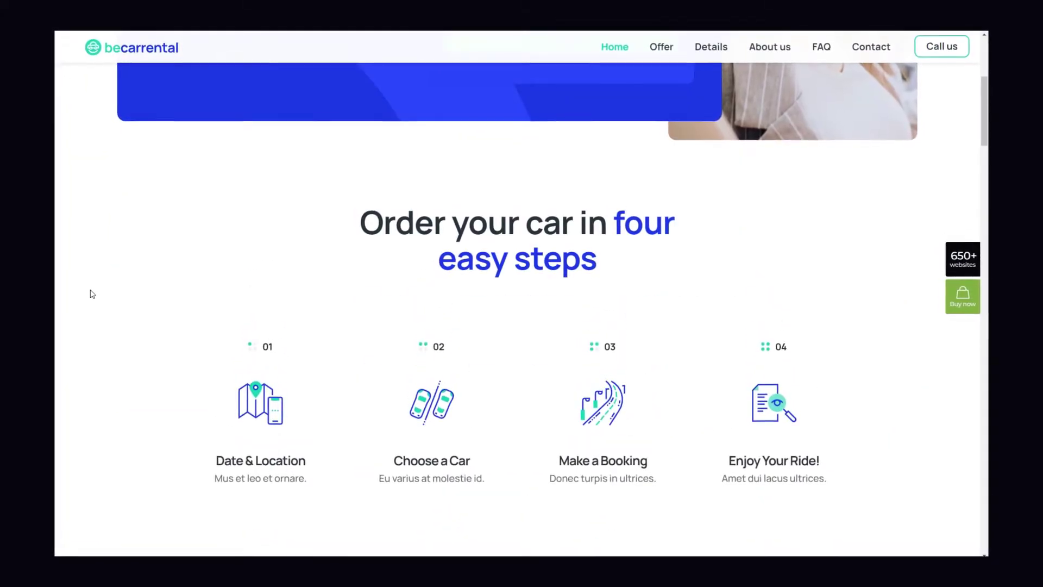
# Step: Relaunch the Home page in BeBuilder from the standard WordPress page editor
pyautogui.scroll(-6, 92, 294)
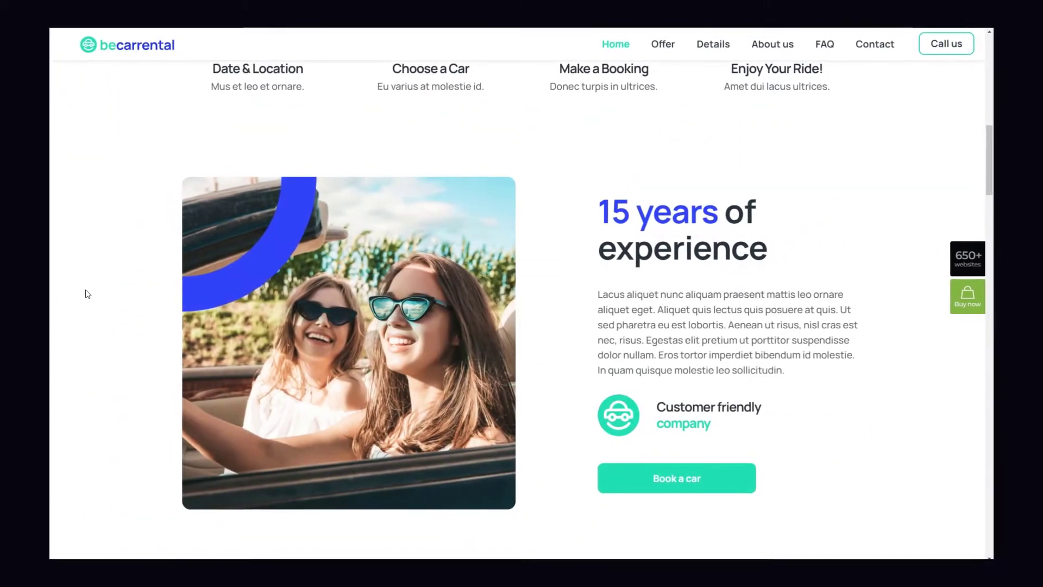
pyautogui.scroll(-6, 87, 294)
pyautogui.scroll(-10, 84, 294)
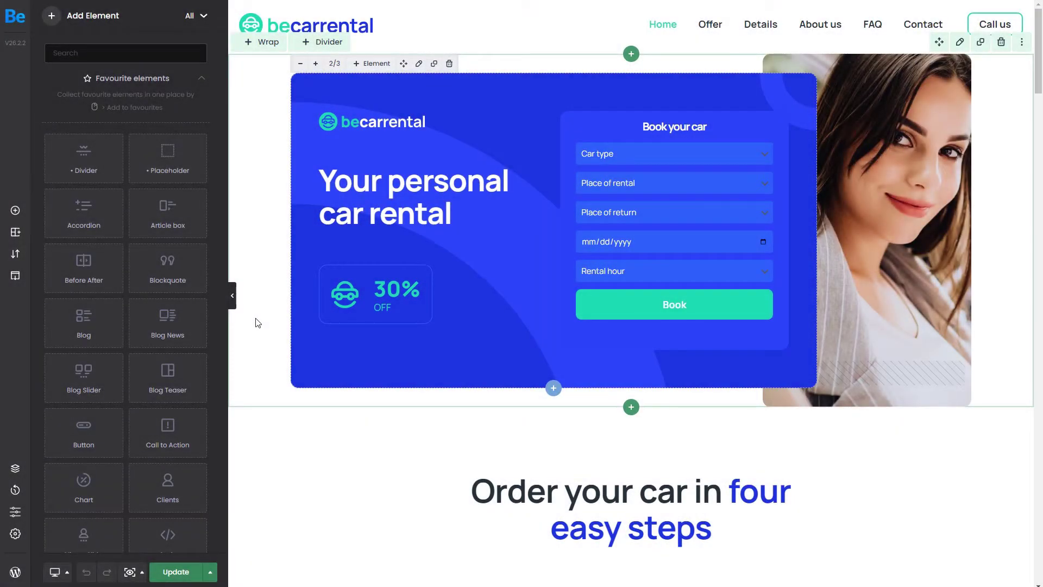
pyautogui.scroll(-5, 257, 323)
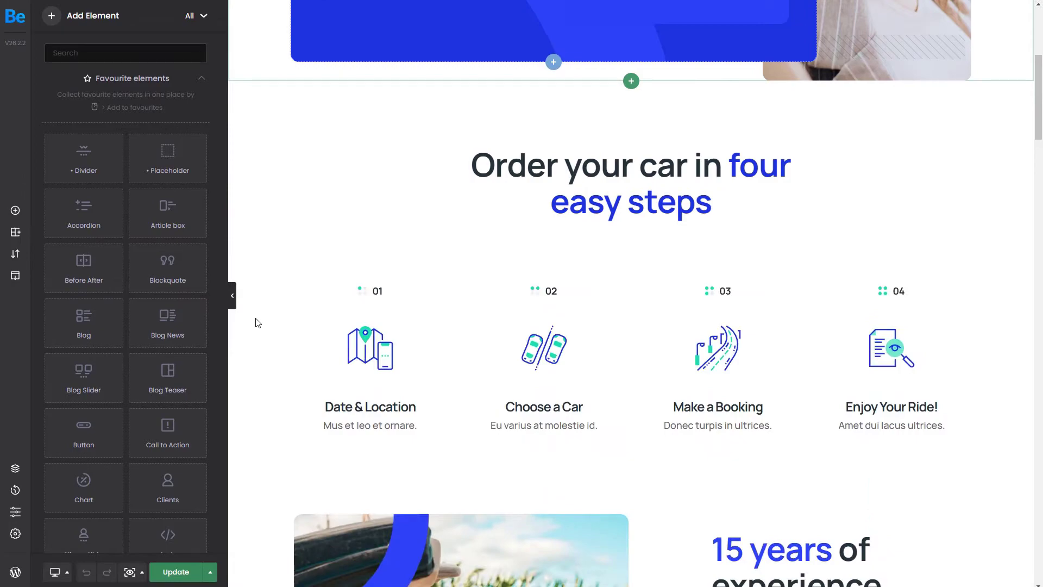
pyautogui.scroll(-6, 258, 323)
pyautogui.scroll(-6, 257, 322)
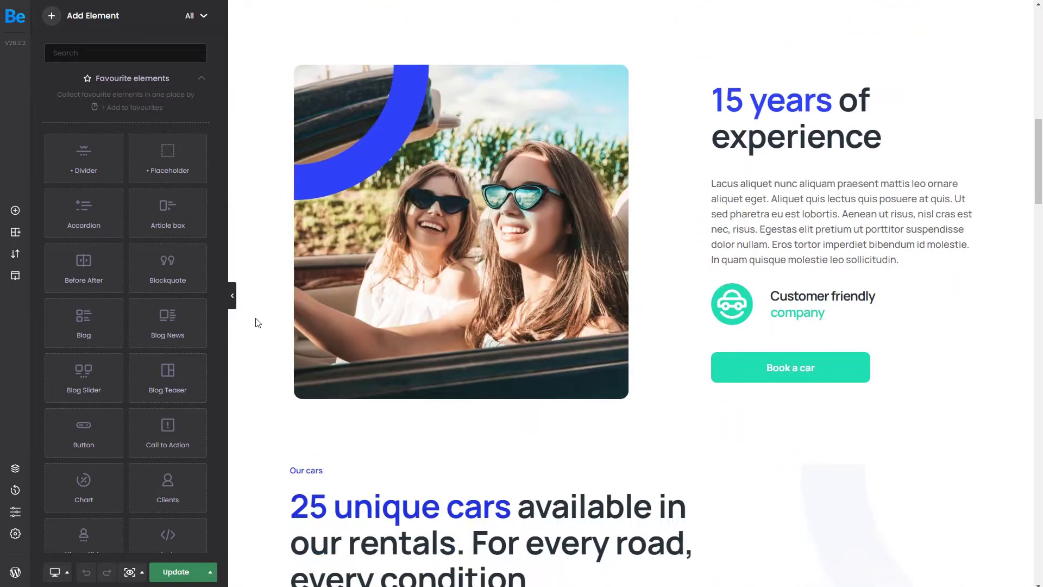
pyautogui.scroll(-7, 257, 322)
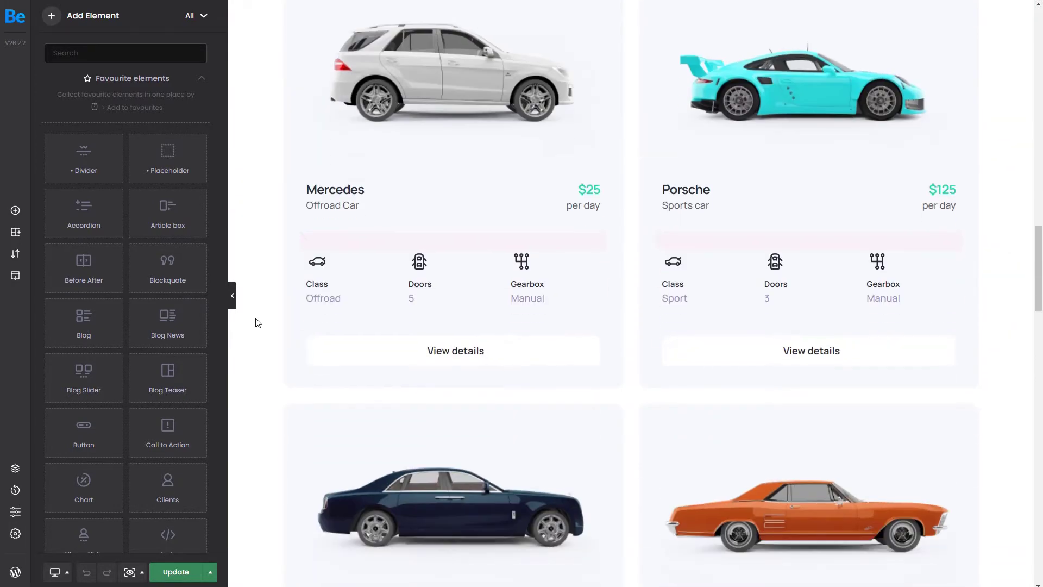
pyautogui.scroll(-6, 257, 322)
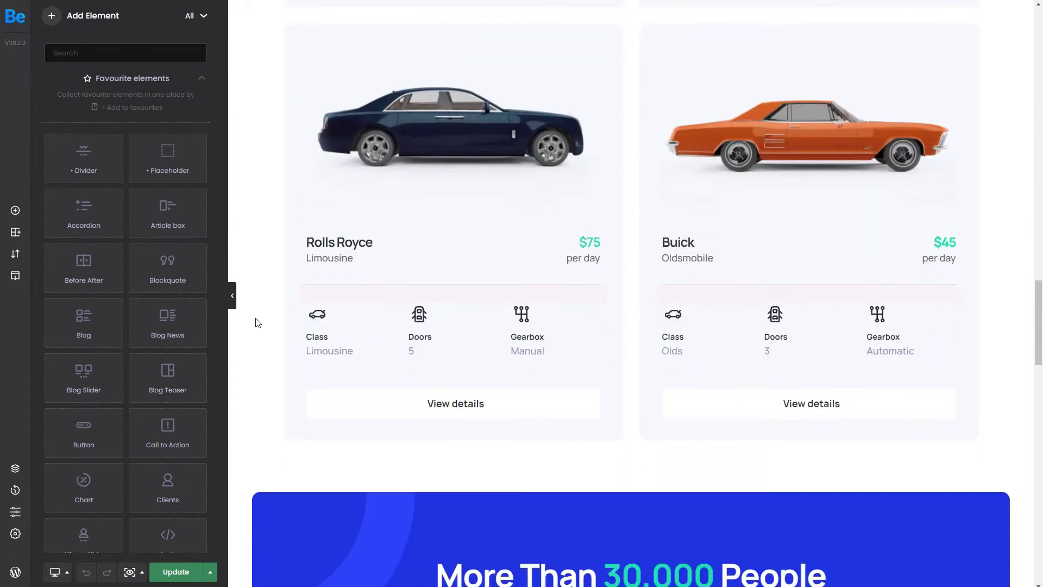
pyautogui.scroll(-7, 257, 322)
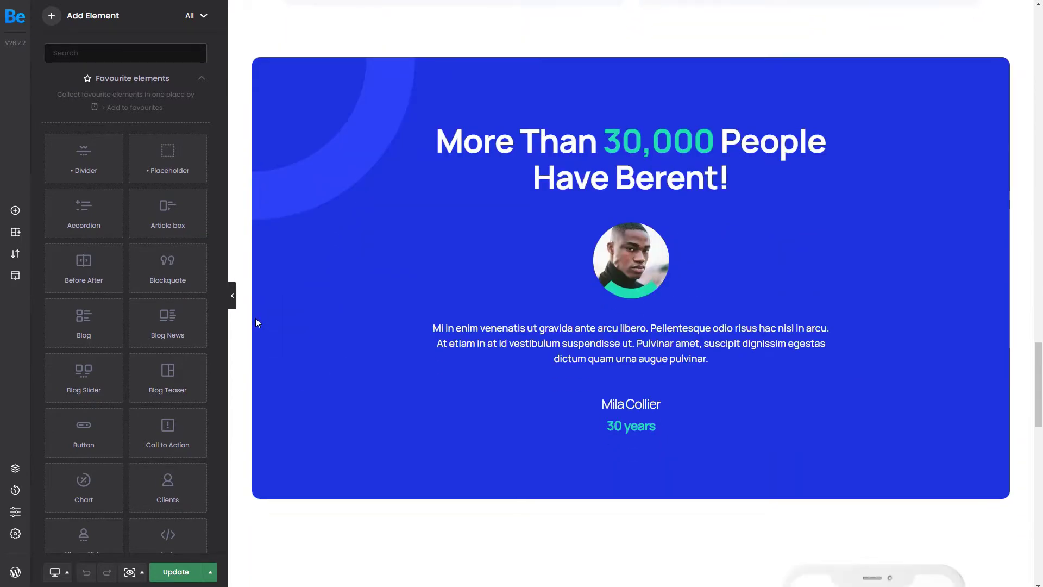
pyautogui.scroll(-7, 257, 322)
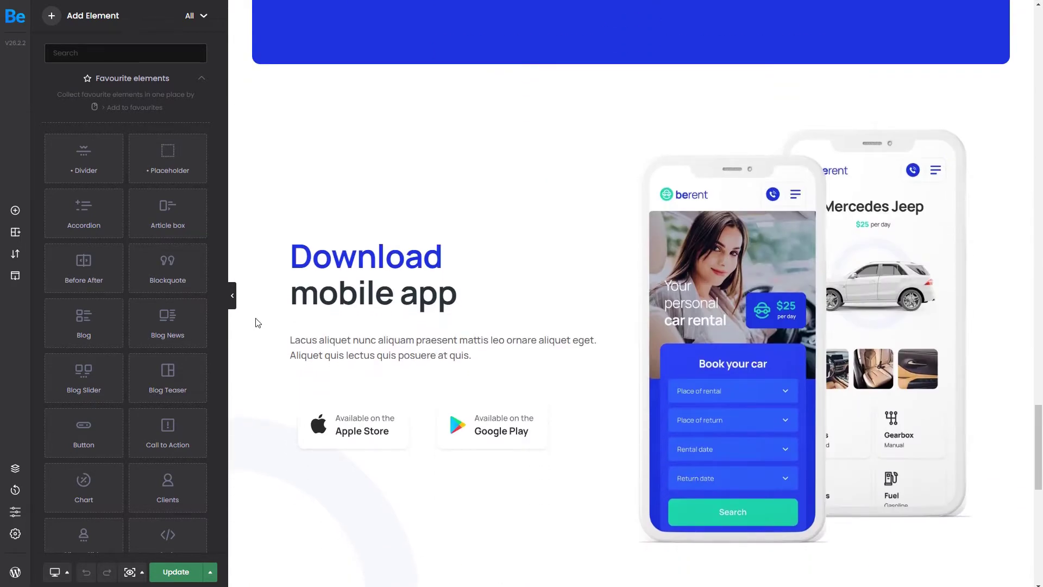
pyautogui.scroll(20, 257, 323)
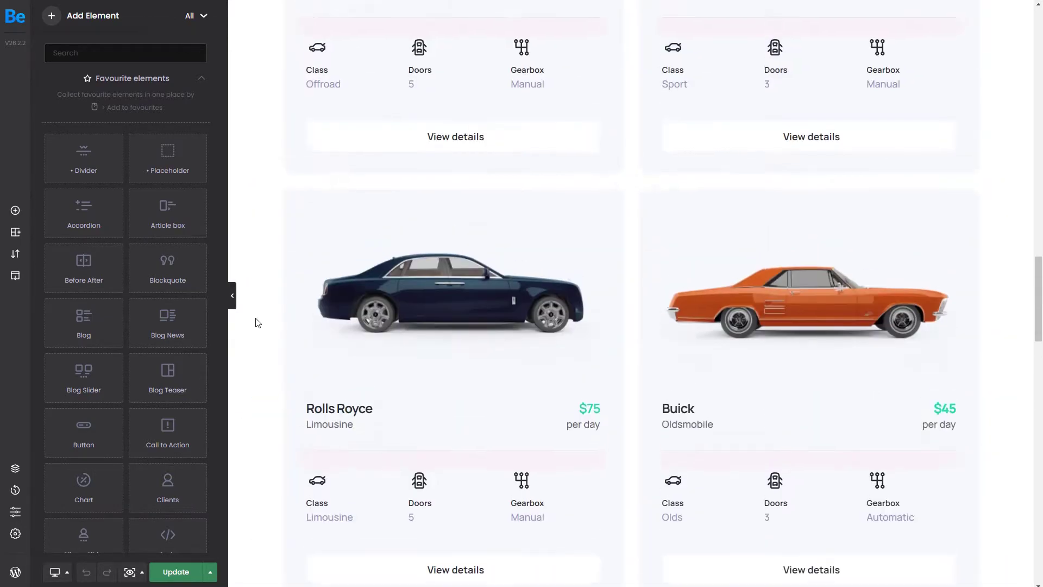
pyautogui.scroll(18, 258, 322)
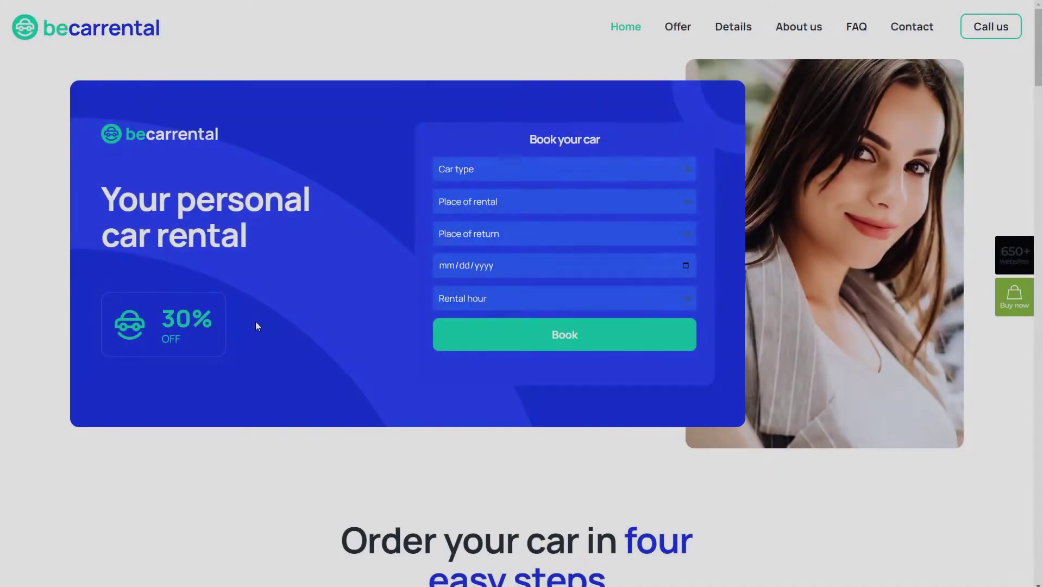
pyautogui.scroll(-6, 255, 322)
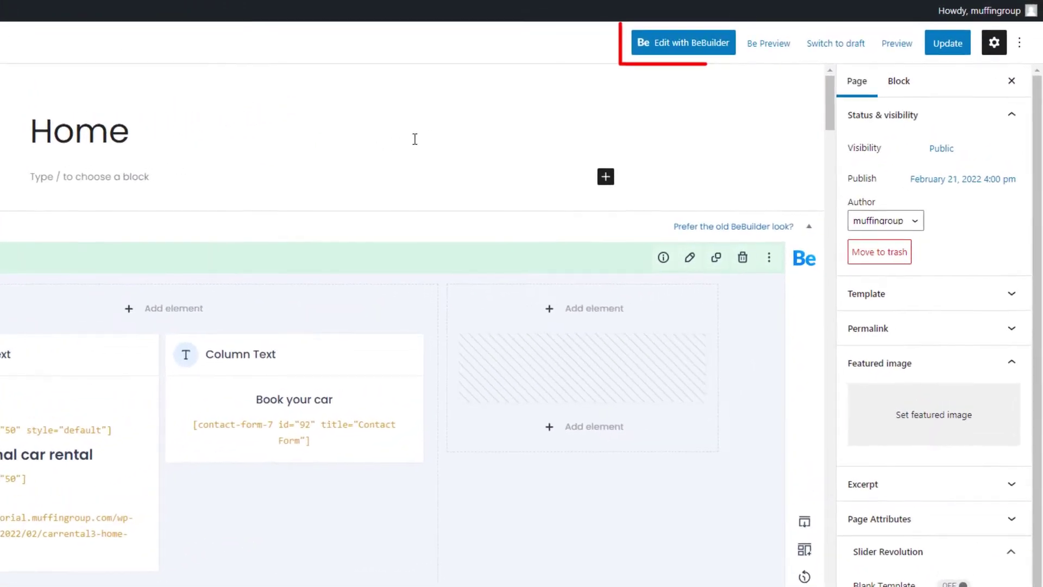
pyautogui.click(685, 45)
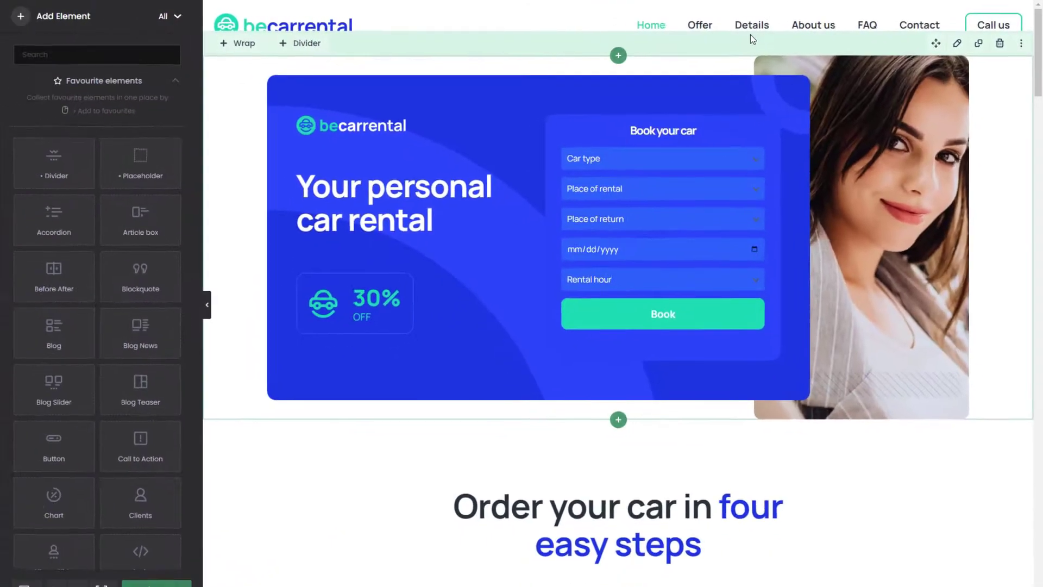
pyautogui.scroll(-8, 760, 36)
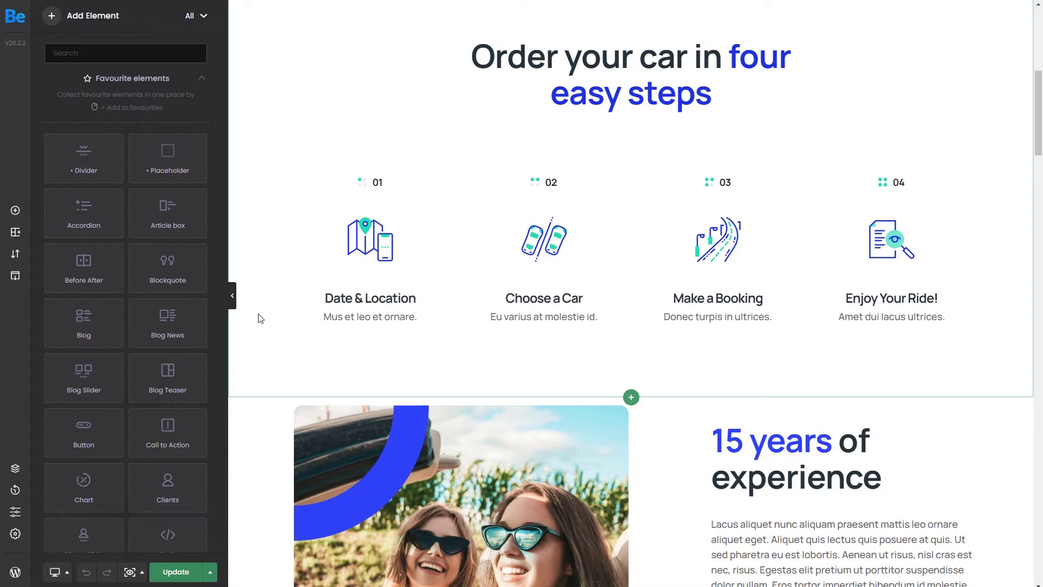
pyautogui.moveTo(330, 214)
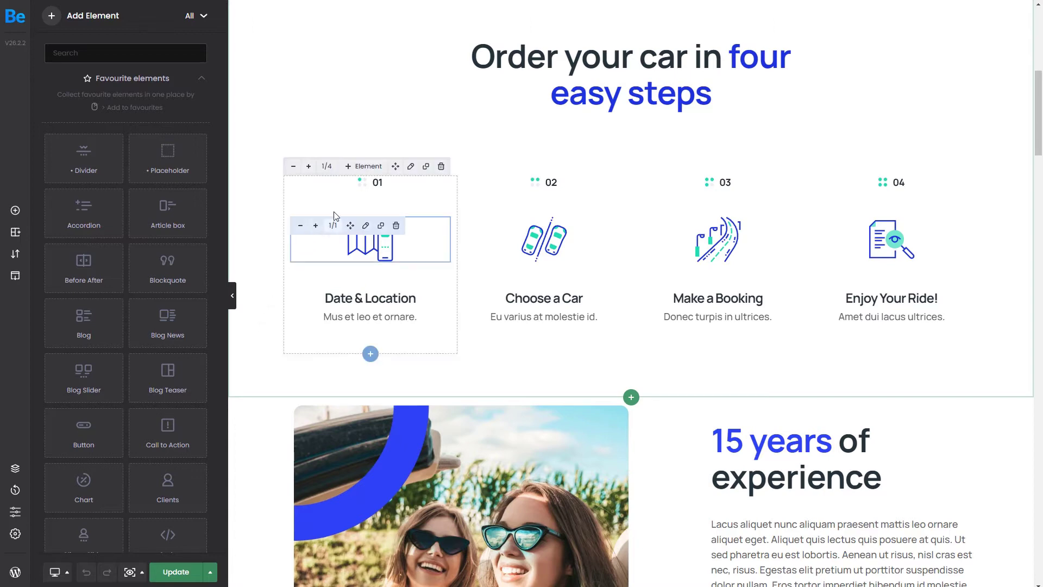
# Step: Open the step 01 image's Advanced > Animation settings
pyautogui.click(455, 231)
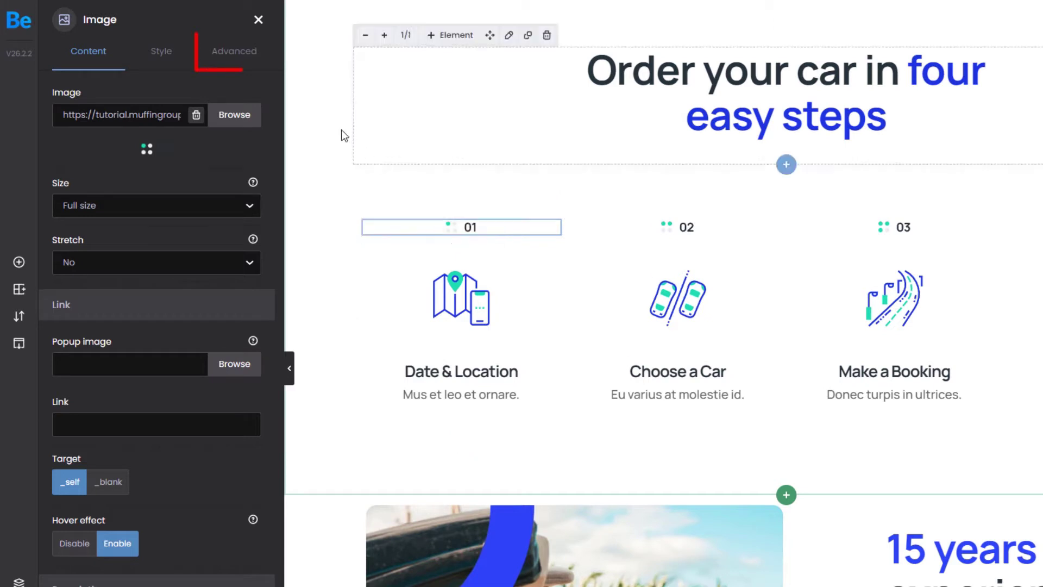
pyautogui.click(248, 57)
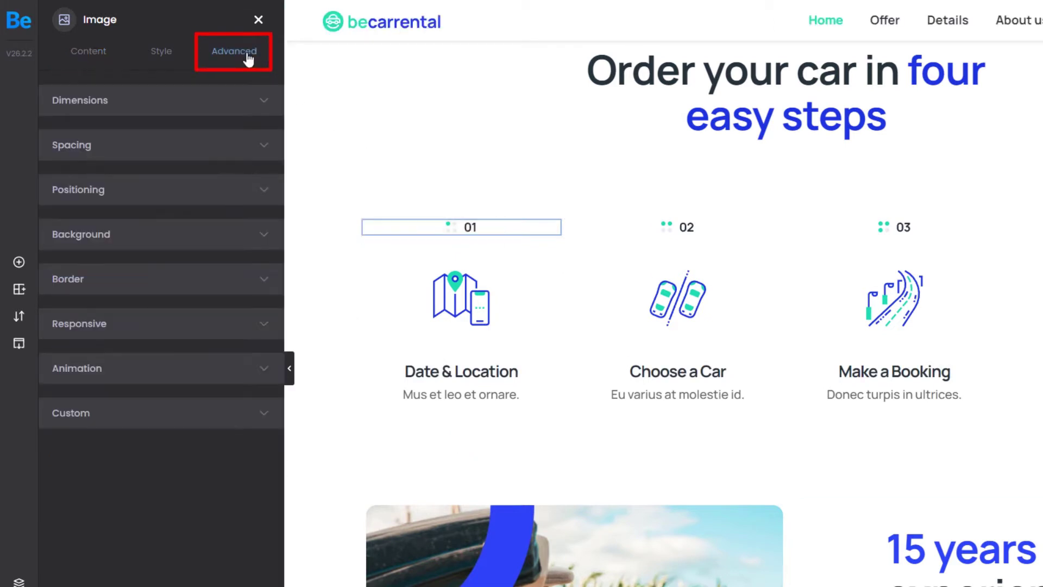
pyautogui.click(140, 375)
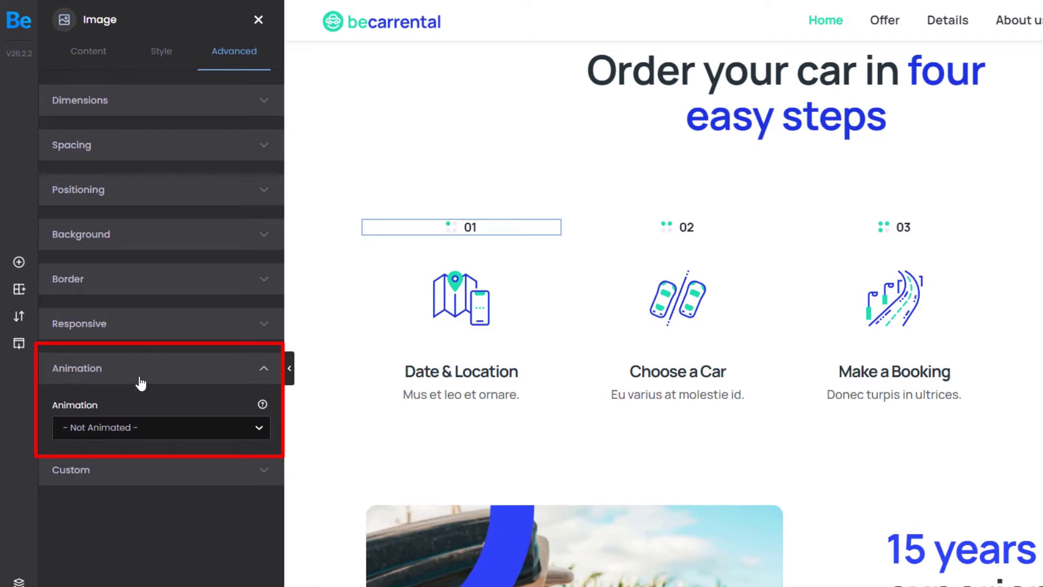
pyautogui.click(151, 427)
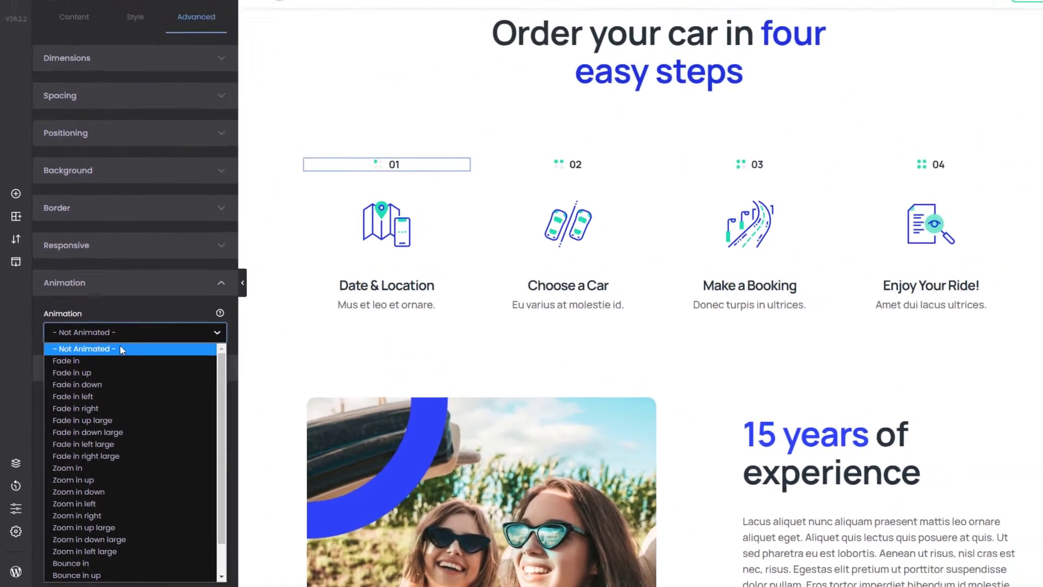
pyautogui.press('Escape')
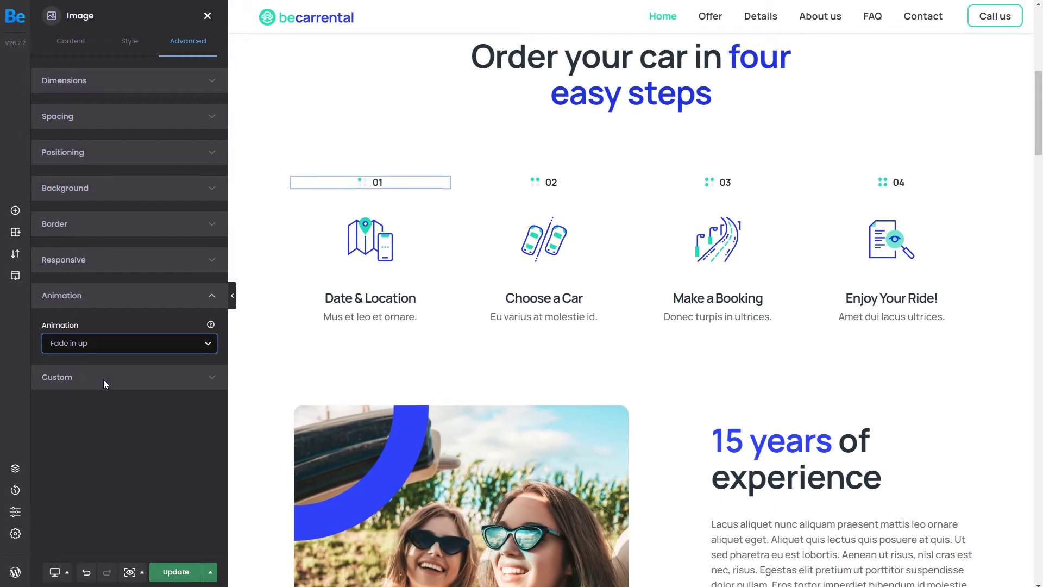
# Step: Try the step 01 image's animation as Fade in up, left, right, then down
pyautogui.click(110, 344)
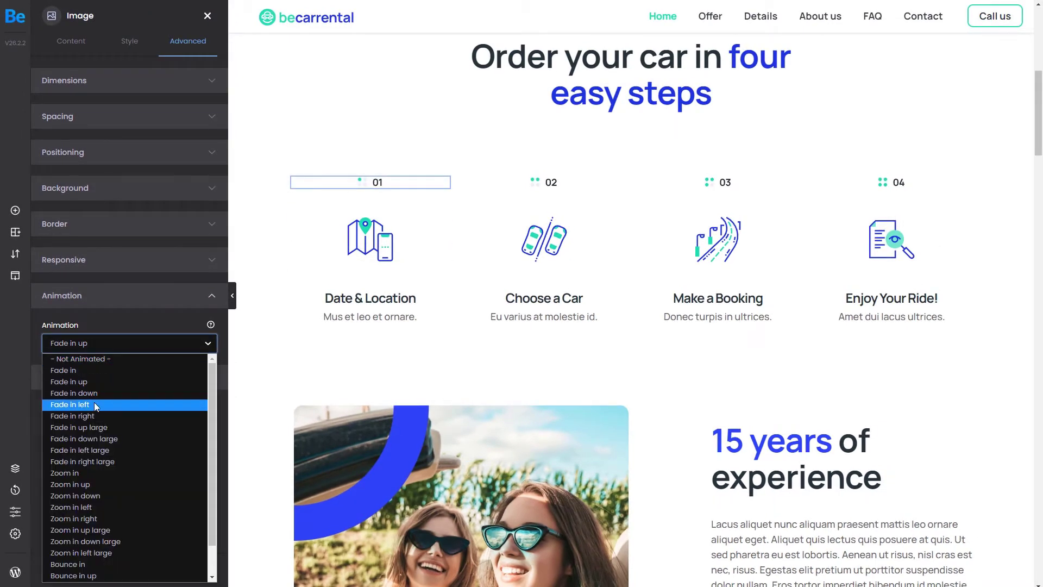
pyautogui.click(93, 403)
pyautogui.click(100, 346)
pyautogui.click(88, 415)
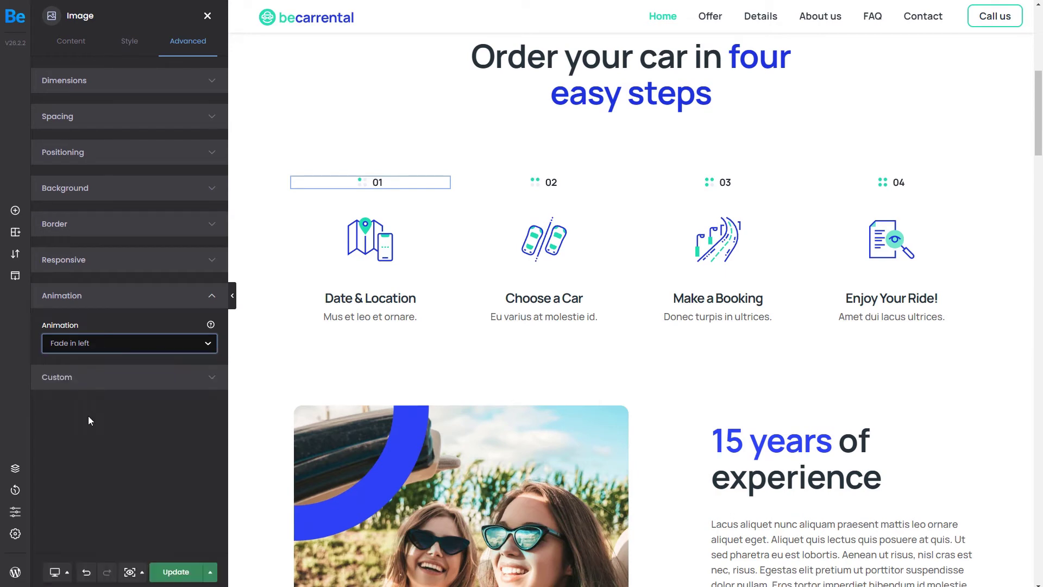
pyautogui.click(104, 344)
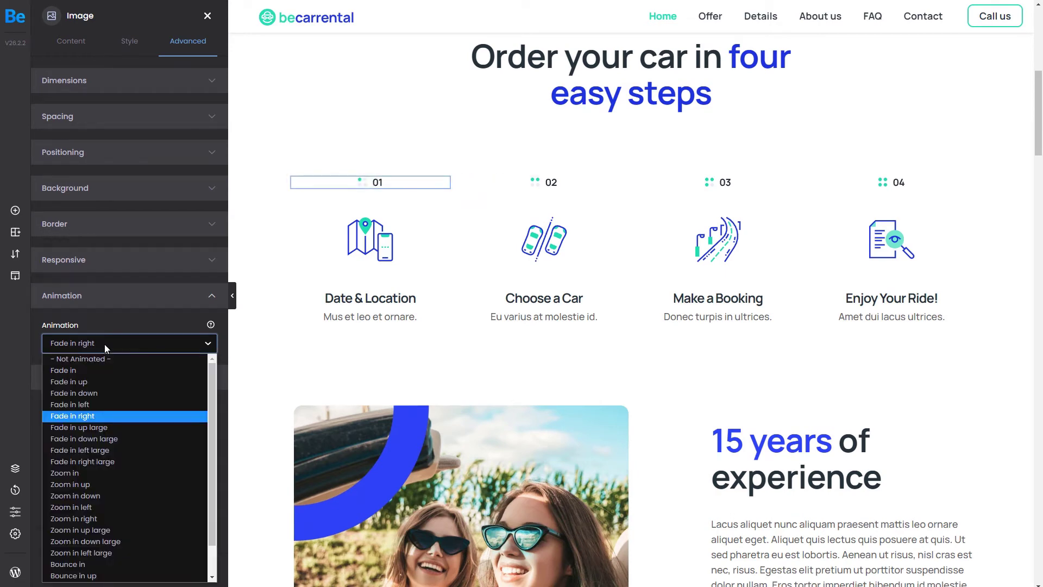
pyautogui.click(97, 392)
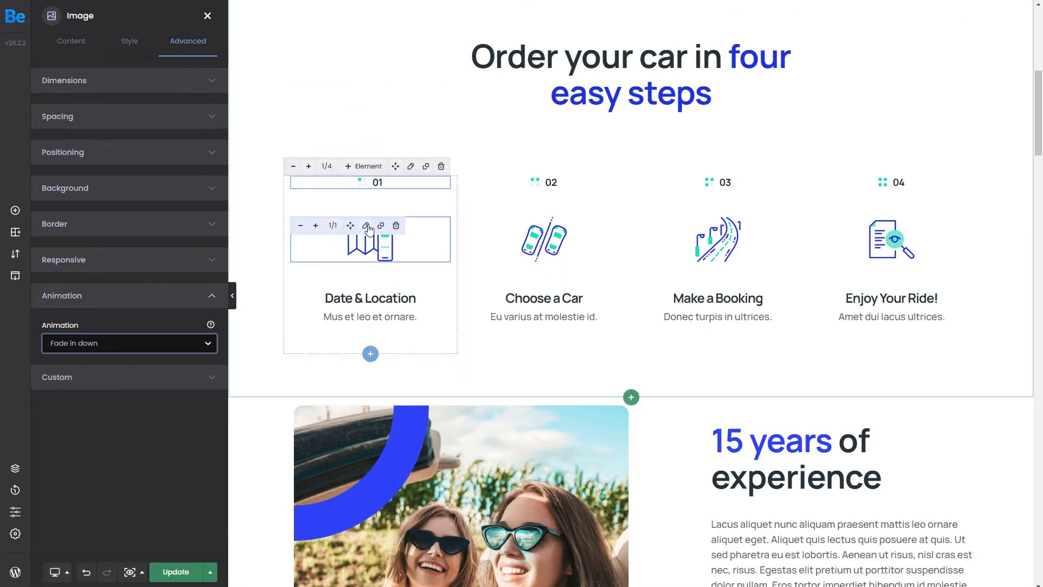
pyautogui.press('Home')
pyautogui.click(163, 300)
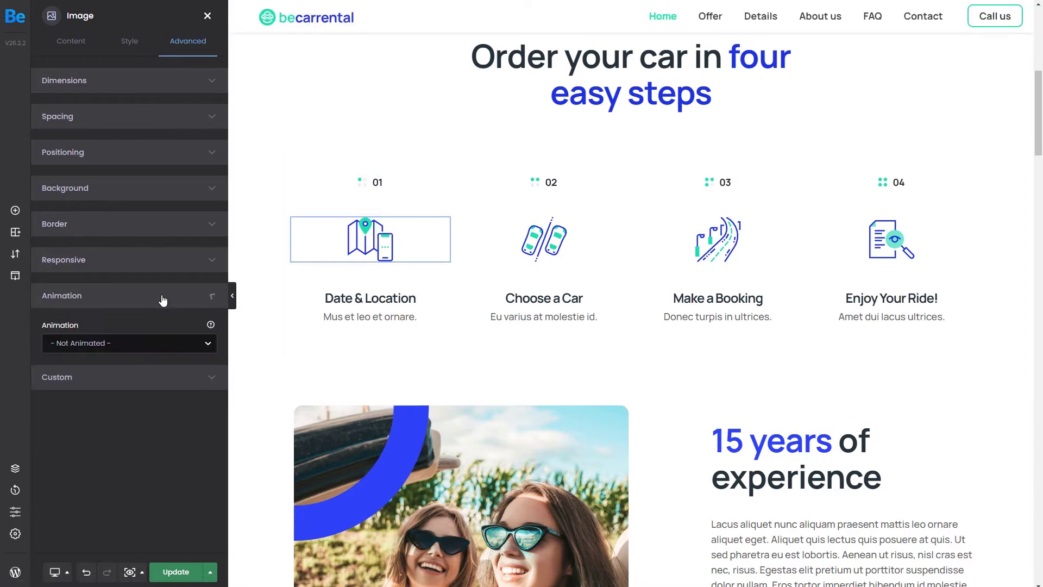
pyautogui.click(120, 343)
# Step: Set the step image's entrance animation to Fade in down
pyautogui.click(92, 394)
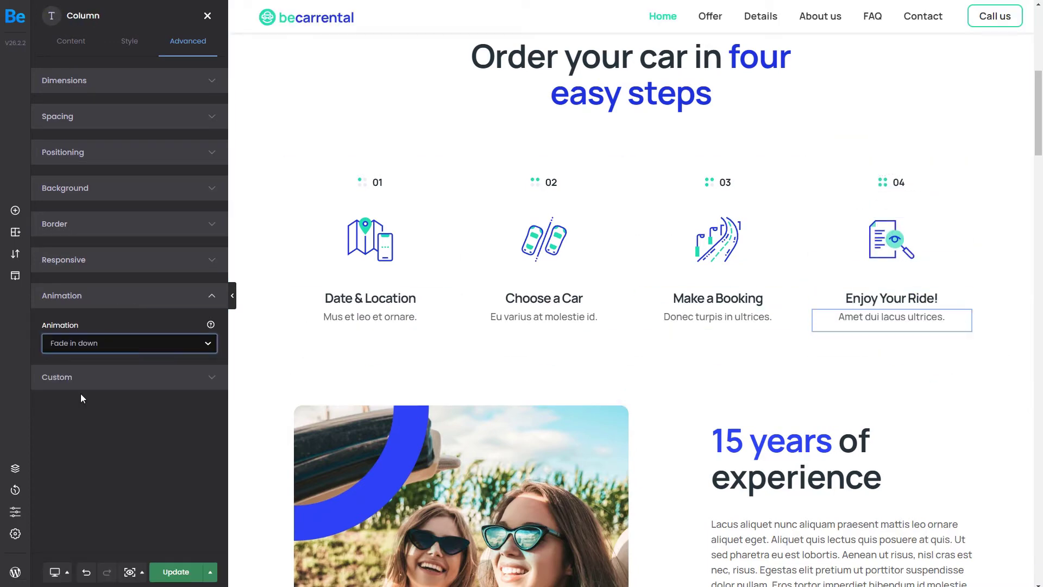
pyautogui.scroll(-5, 275, 407)
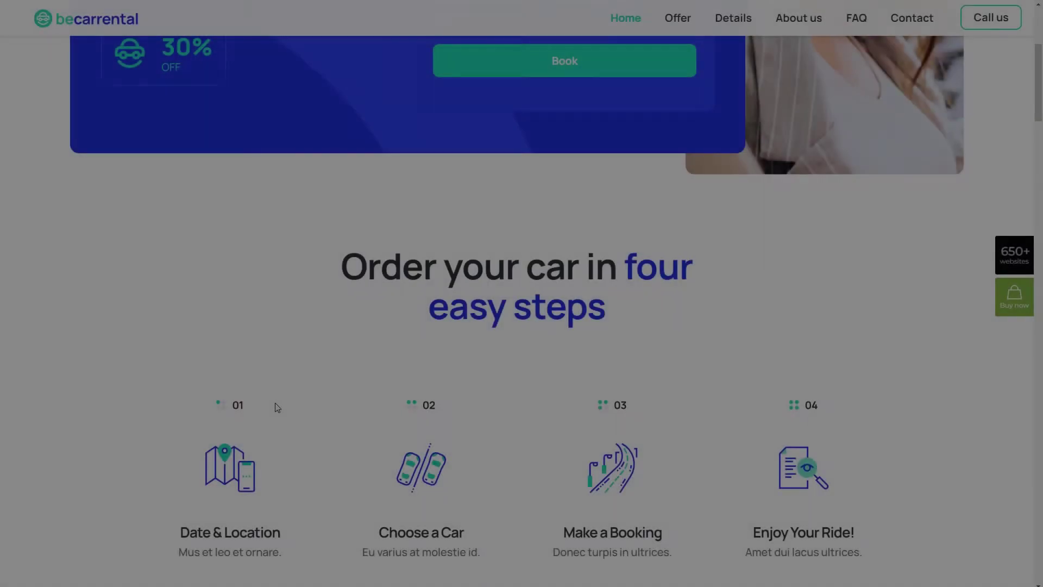
# Step: Scroll down to watch the four easy steps section fade in
pyautogui.scroll(-6, 275, 405)
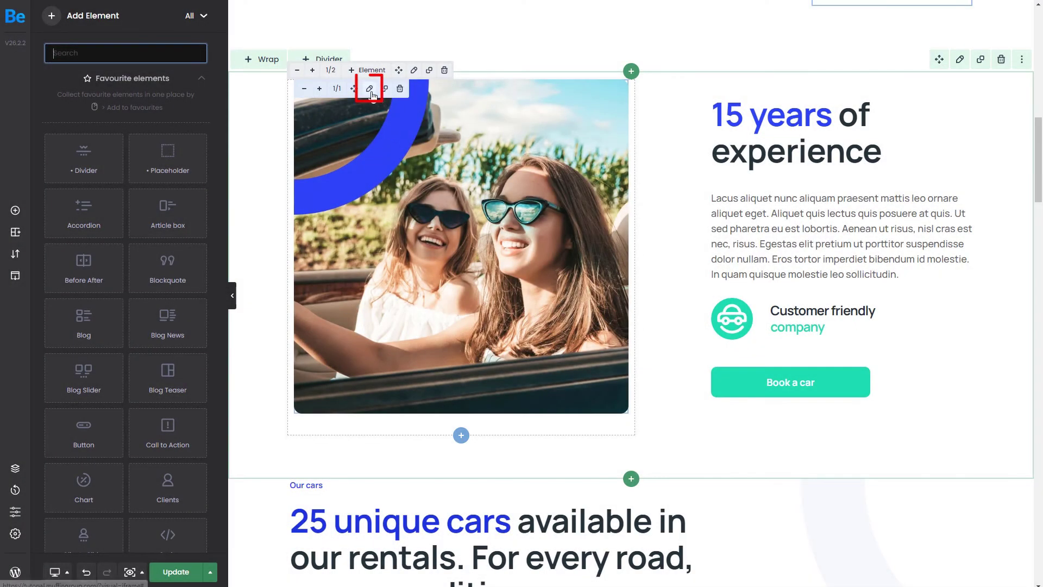
# Step: Give the convertible photo a Fade in left entrance animation
pyautogui.click(371, 91)
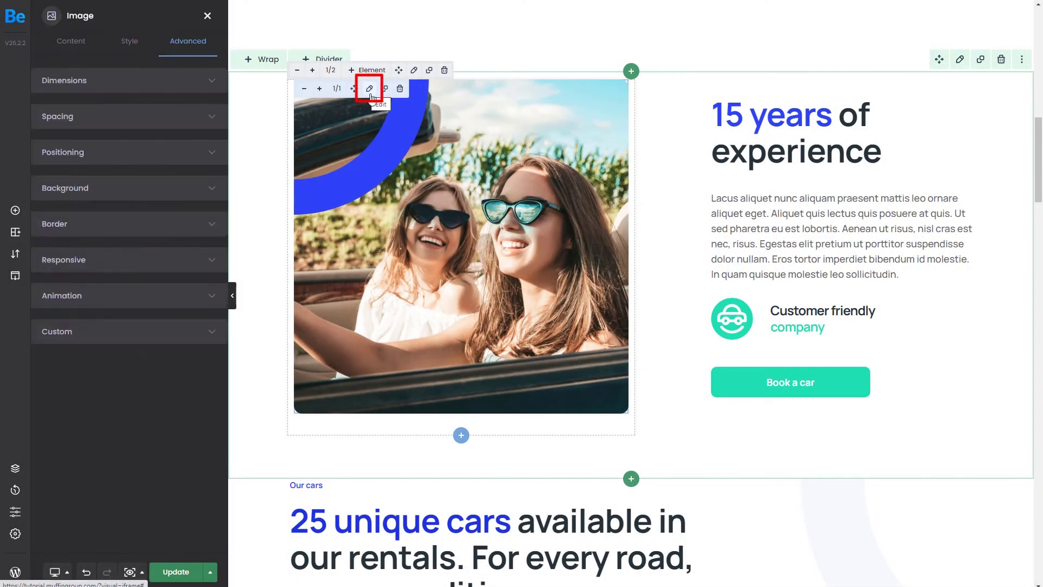
pyautogui.click(150, 305)
pyautogui.click(125, 344)
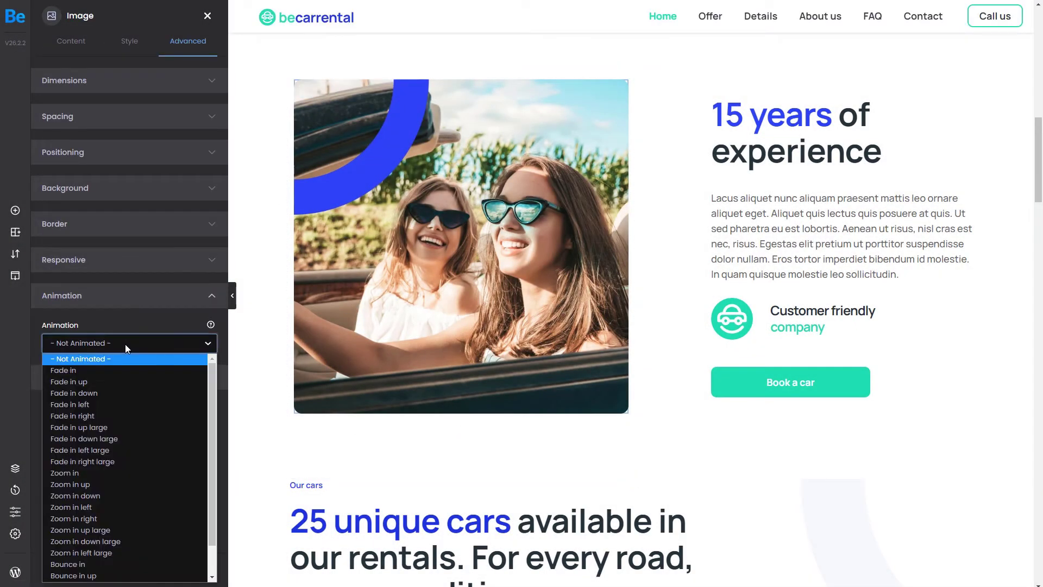
pyautogui.click(92, 405)
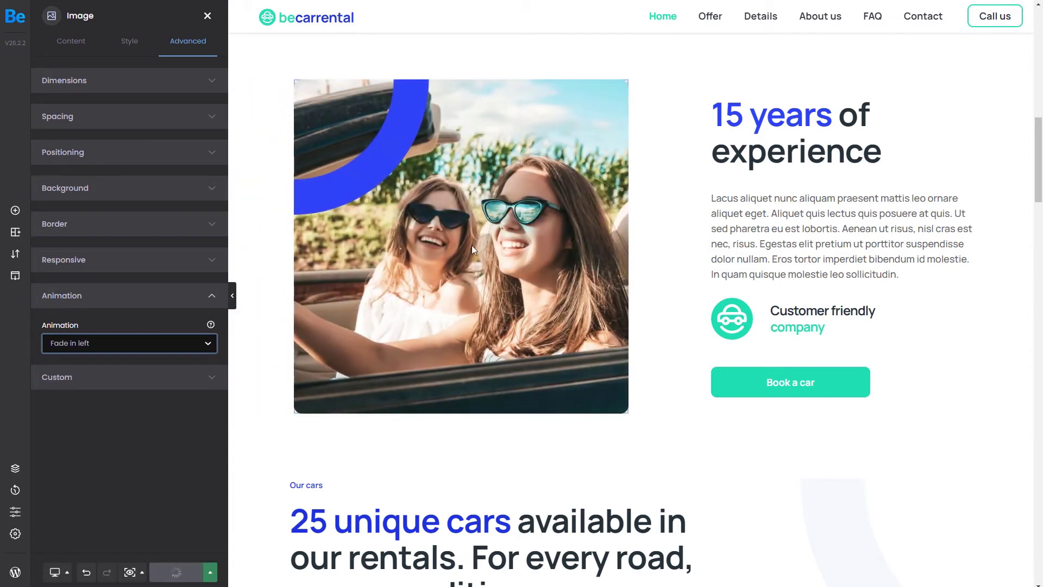
# Step: Set the 15 years of experience heading to Fade in right
pyautogui.click(760, 133)
pyautogui.click(145, 298)
pyautogui.click(105, 344)
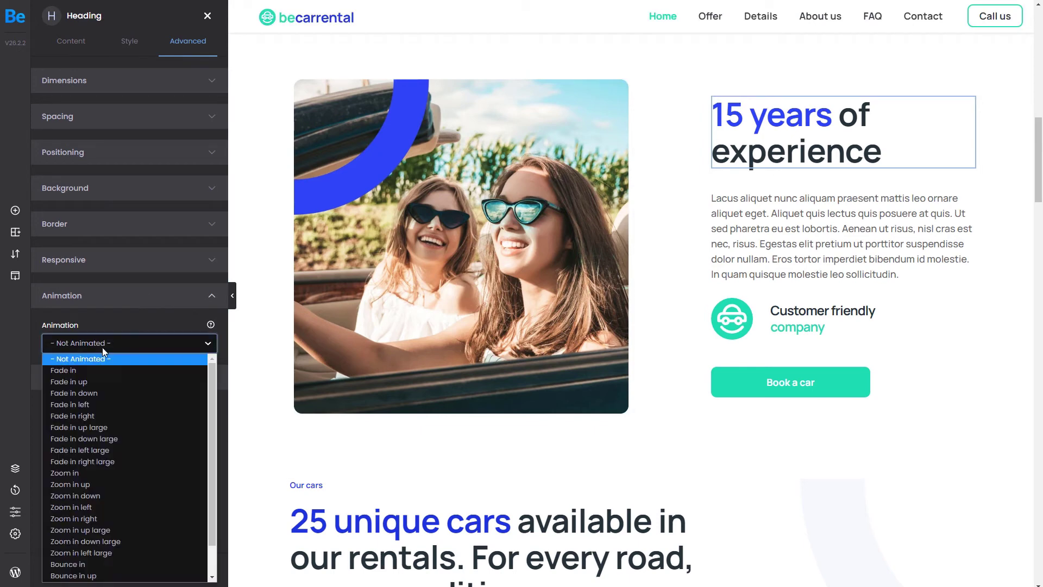
pyautogui.click(86, 417)
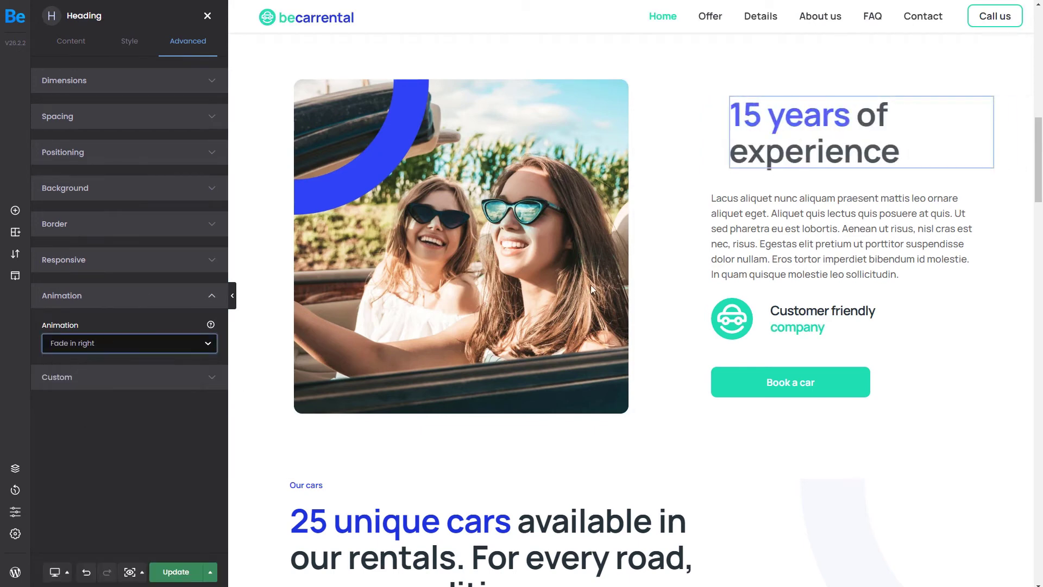
# Step: Set the Book a car button's entrance animation to Fade in right
pyautogui.click(674, 179)
pyautogui.click(580, 396)
pyautogui.click(129, 343)
pyautogui.click(822, 311)
pyautogui.click(145, 297)
pyautogui.click(790, 382)
pyautogui.click(145, 297)
pyautogui.click(129, 342)
pyautogui.click(88, 419)
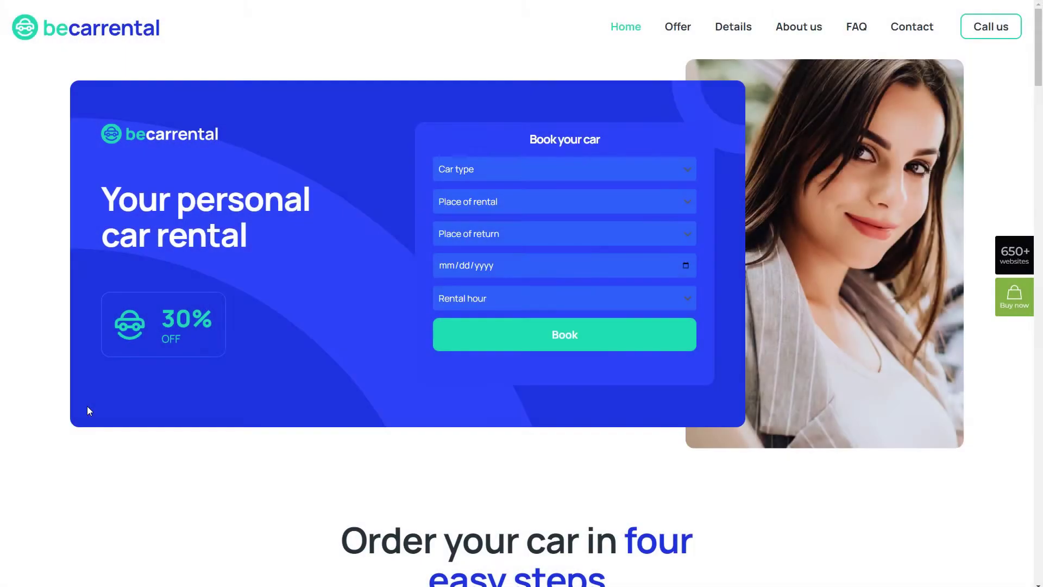
# Step: Scroll the live site past the car cards and banner to the Download mobile app section
pyautogui.scroll(-2, 87, 408)
pyautogui.scroll(-6, 90, 411)
pyautogui.scroll(-7, 90, 411)
pyautogui.scroll(-20, 90, 411)
pyautogui.scroll(-12, 89, 411)
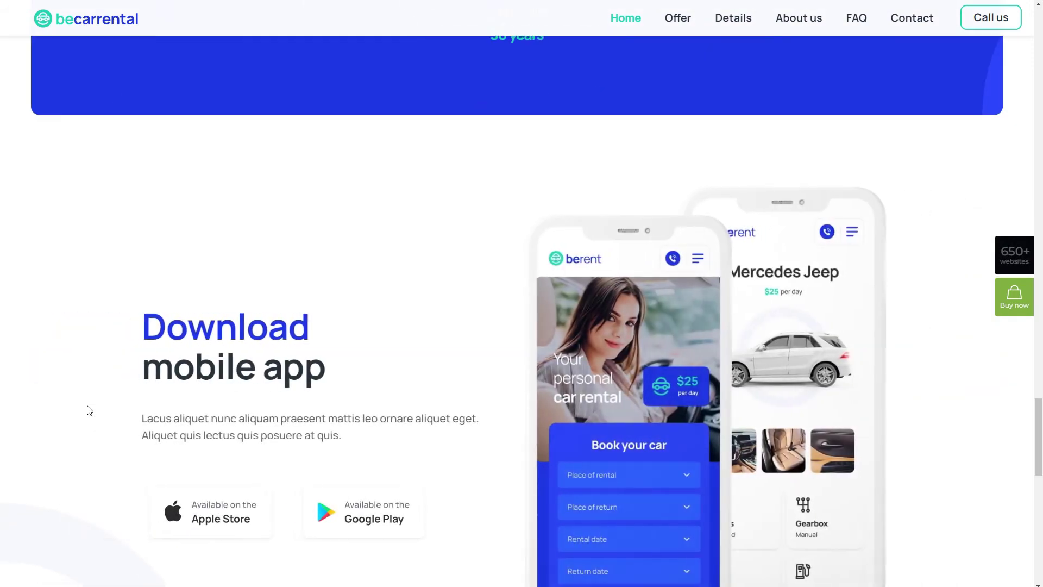
pyautogui.scroll(-2, 90, 411)
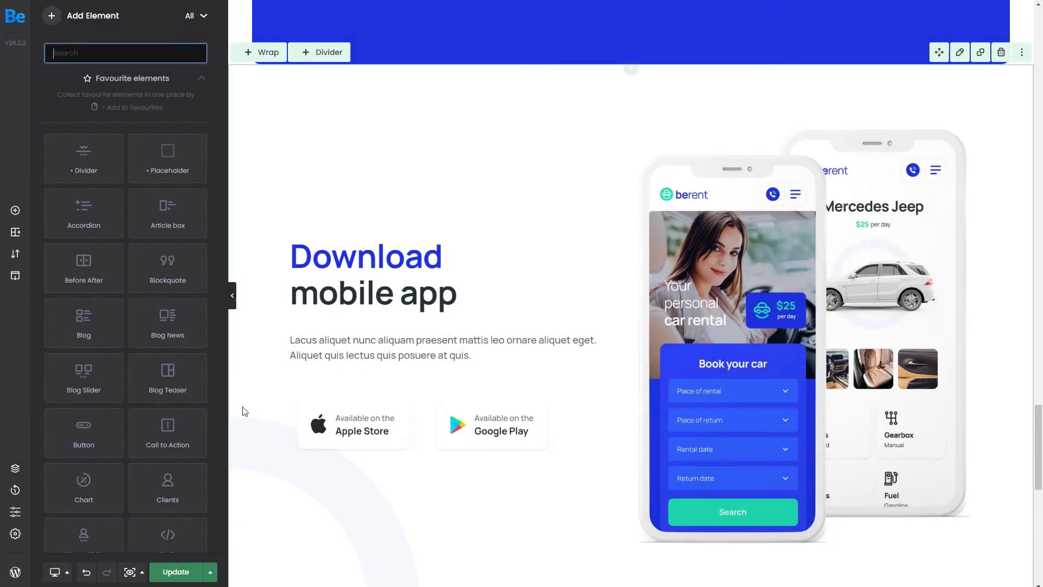
# Step: Apply Fade in right to the phone mockup image
pyautogui.click(368, 249)
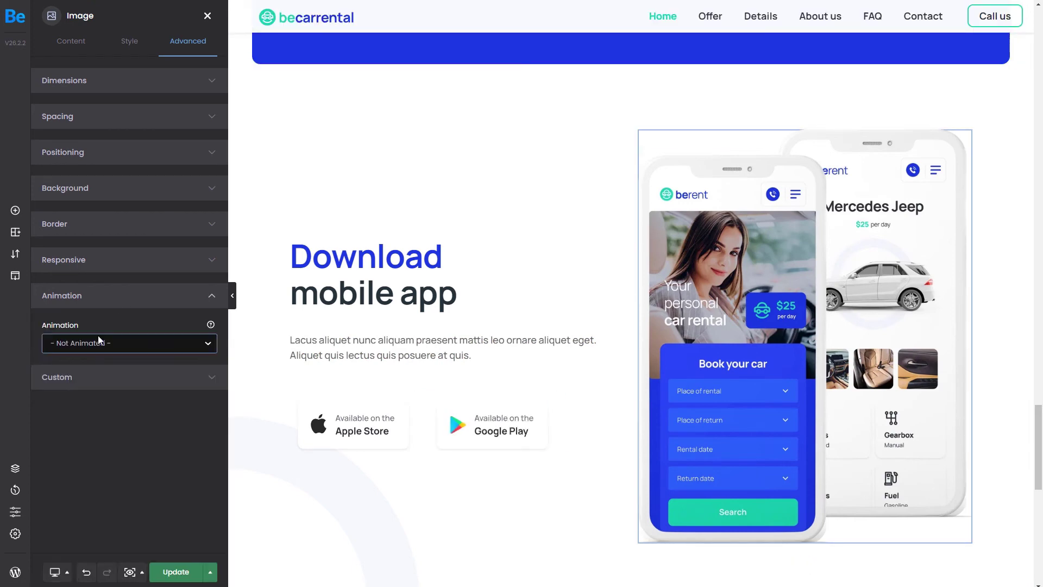
pyautogui.click(98, 339)
pyautogui.click(76, 415)
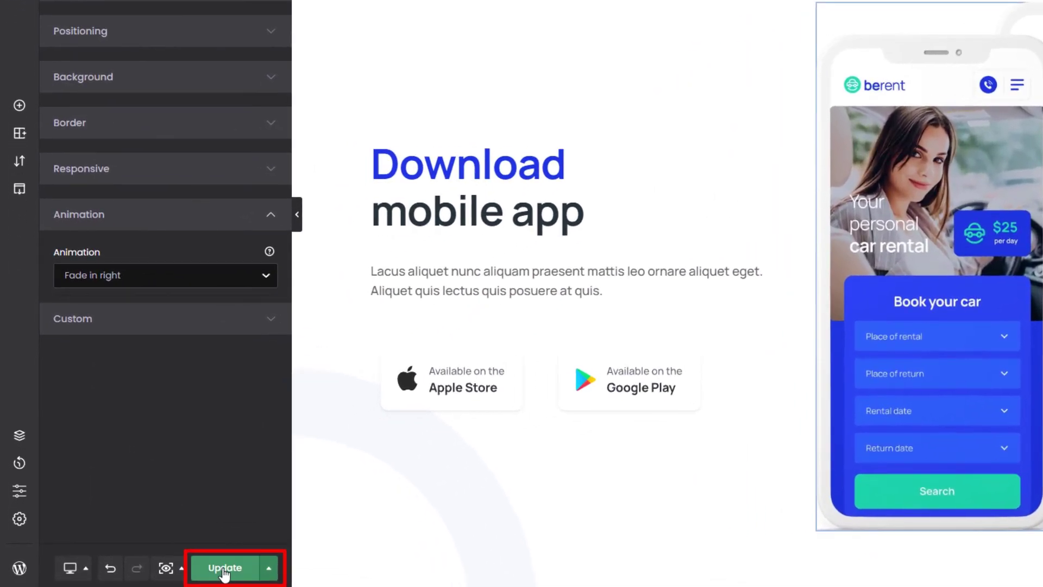
# Step: Update the page and view it on the live site
pyautogui.click(181, 568)
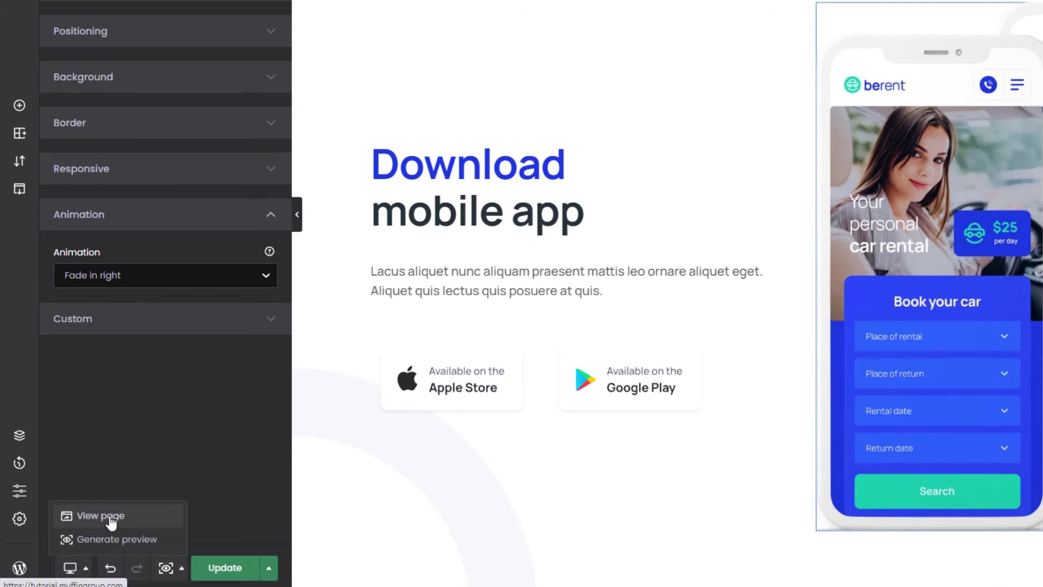
pyautogui.click(103, 513)
pyautogui.scroll(-6, 42, 294)
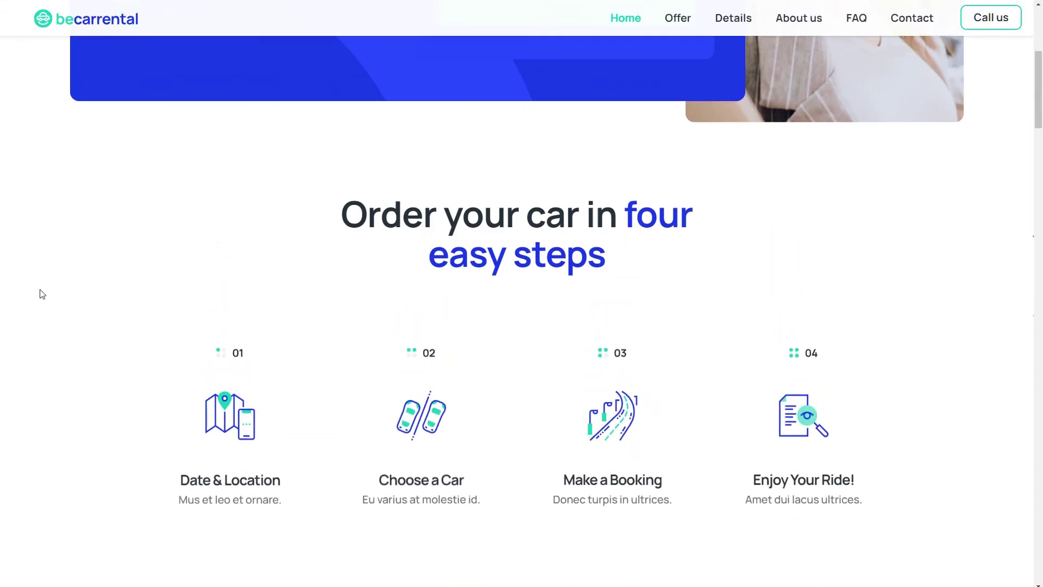
# Step: Scroll through the live homepage to watch each animation, then return to the top
pyautogui.scroll(-8, 43, 294)
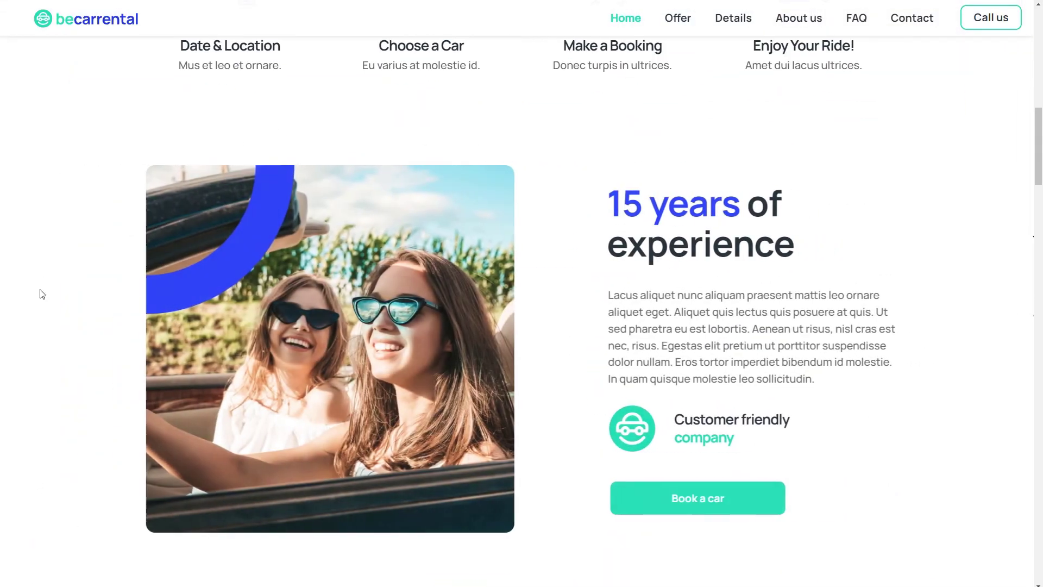
pyautogui.scroll(-20, 43, 294)
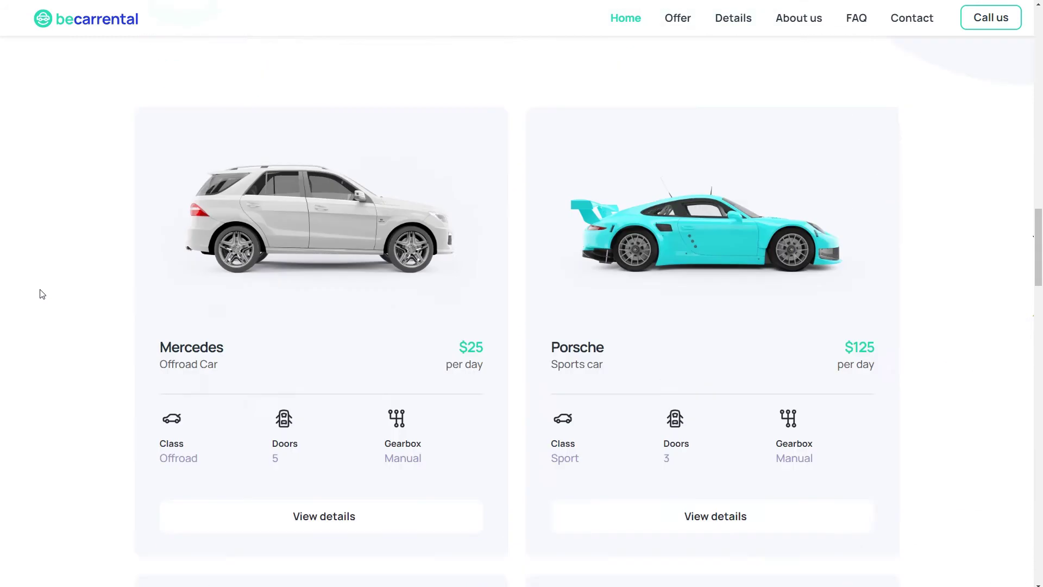
pyautogui.scroll(-17, 43, 294)
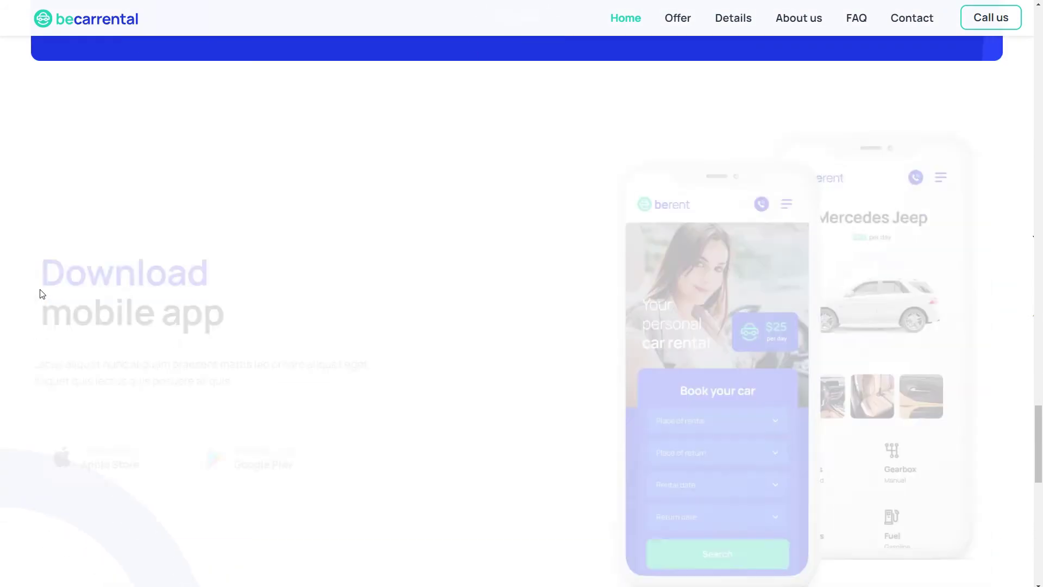
pyautogui.scroll(-8, 42, 293)
pyautogui.scroll(20, 42, 293)
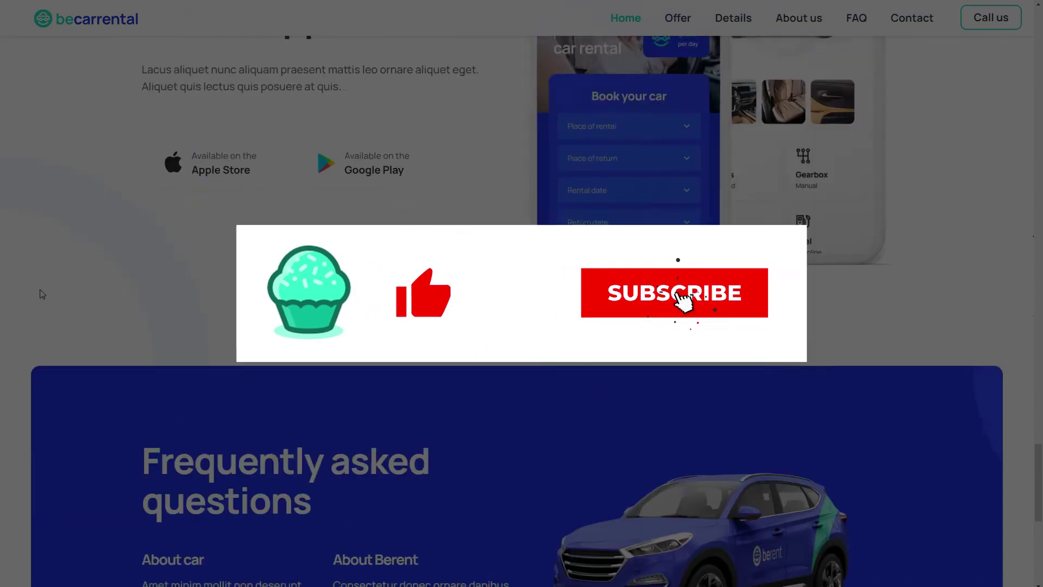
pyautogui.scroll(15, 43, 294)
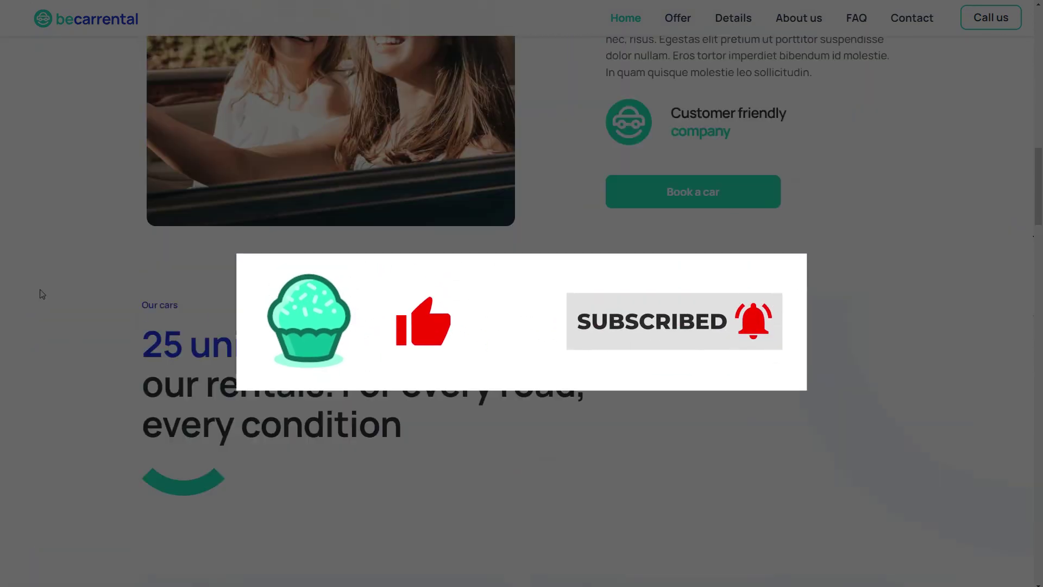